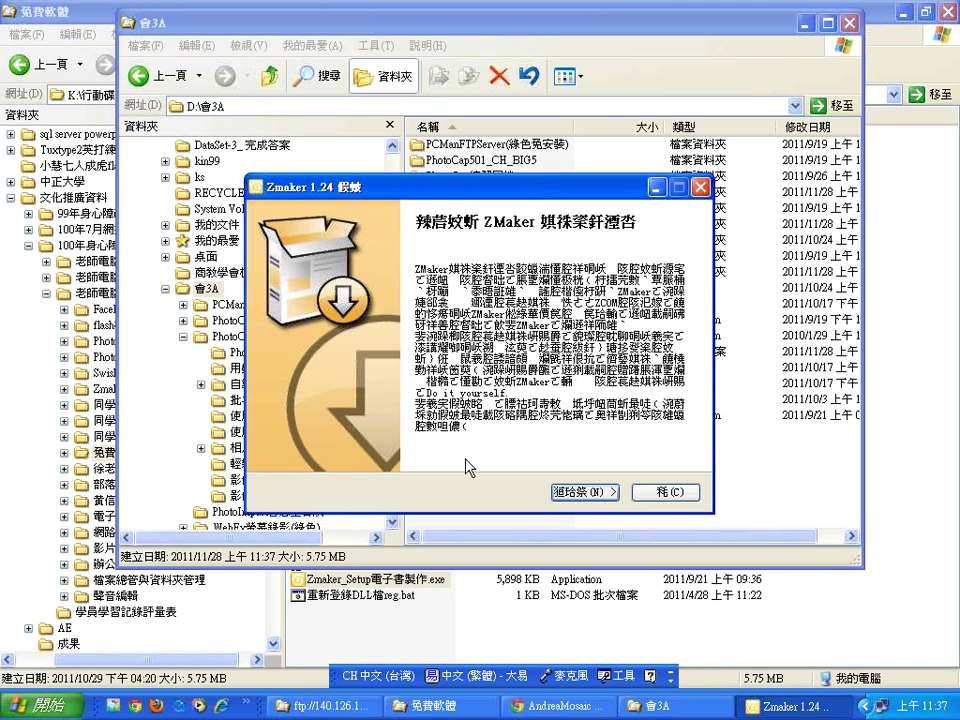
# Install Zmaker 1.24 with the default components and folder, finish the setup, and close the readme file.
pyautogui.click(592, 493)
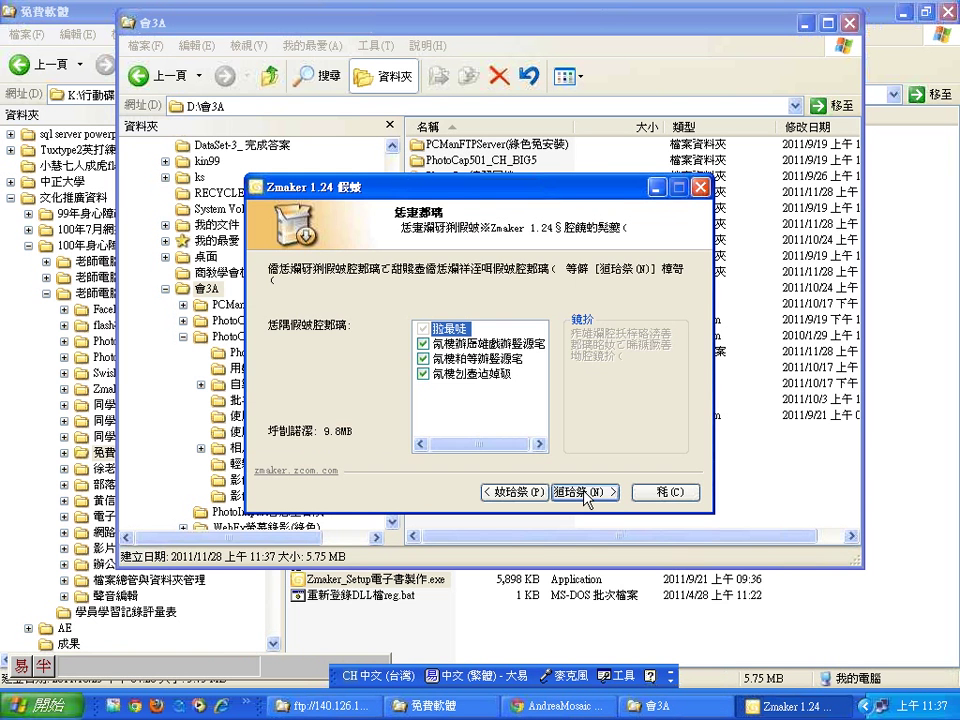
pyautogui.click(586, 493)
pyautogui.click(586, 493)
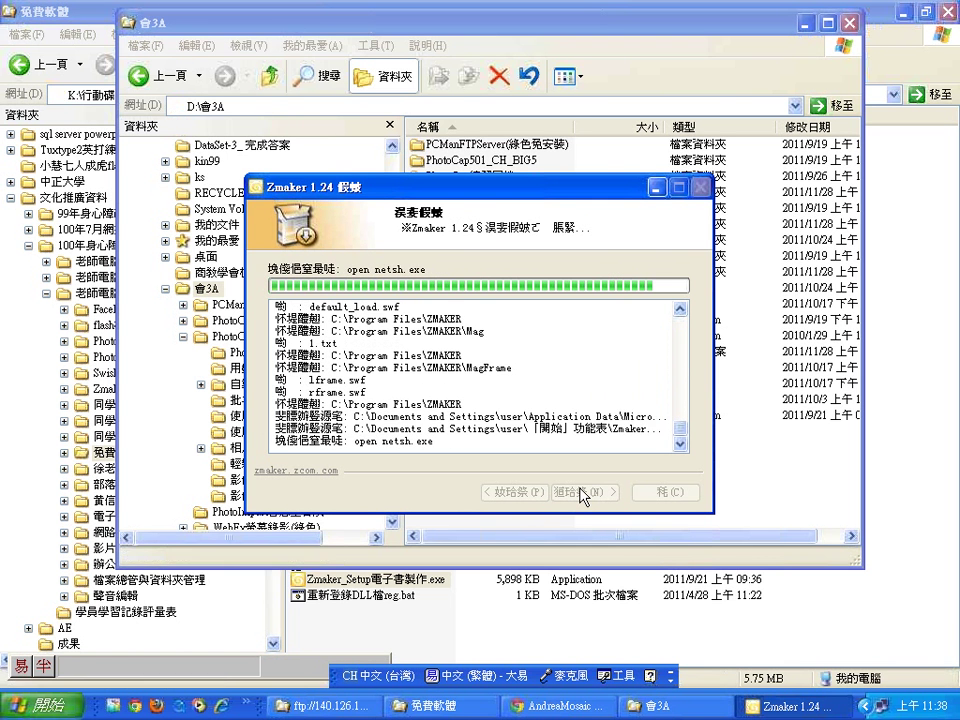
pyautogui.click(583, 493)
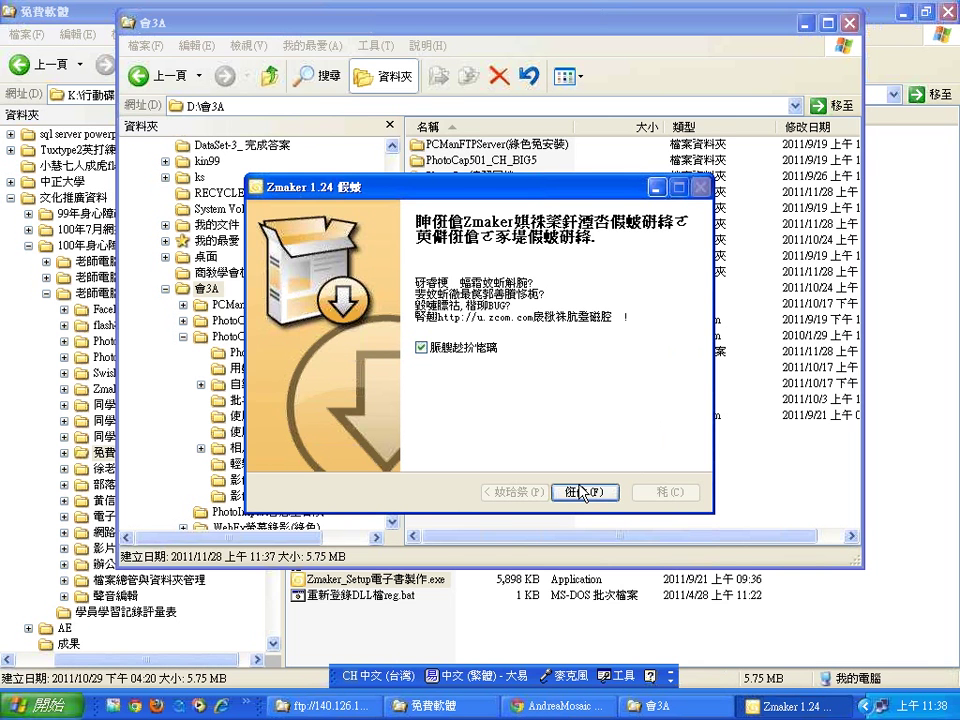
pyautogui.click(583, 492)
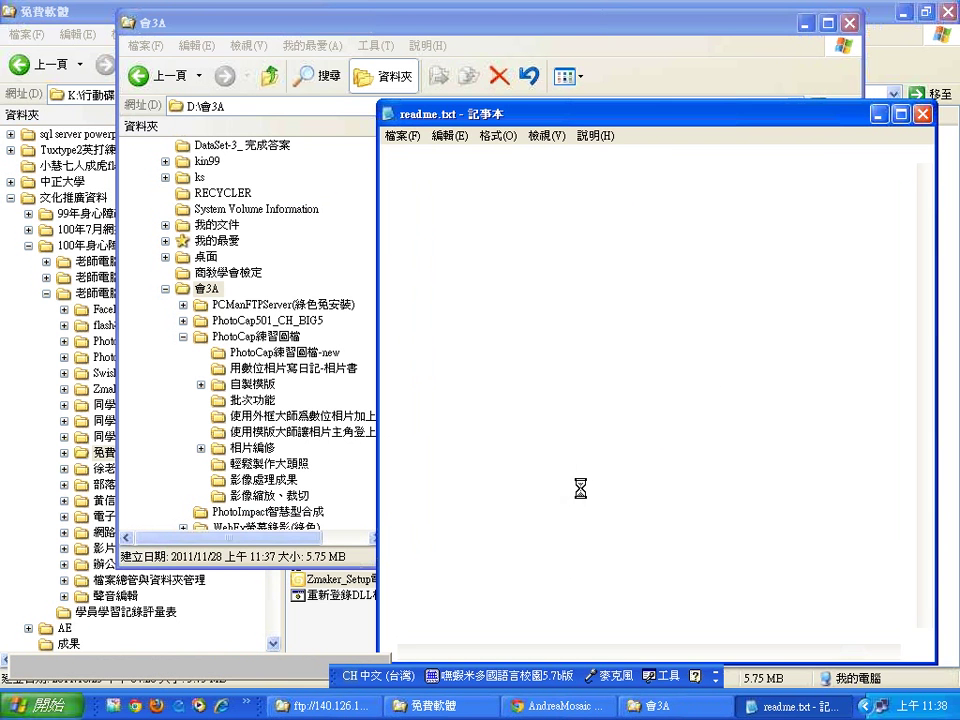
pyautogui.click(921, 114)
# Launch Zmaker from the desktop, enter it as a guest, and minimize the language bar.
pyautogui.click(250, 703)
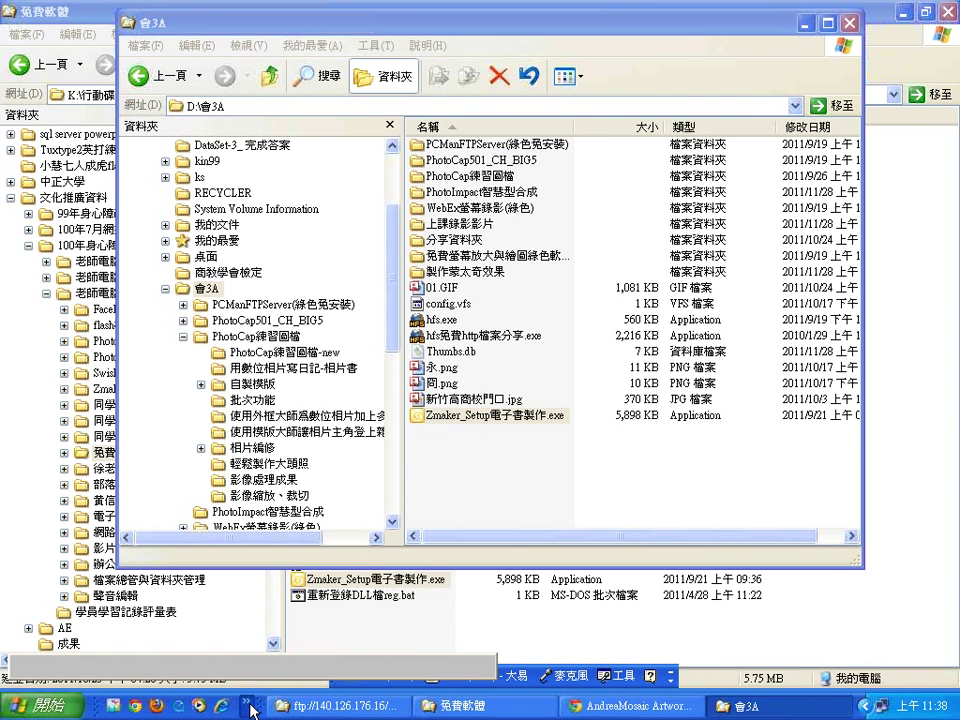
pyautogui.click(265, 677)
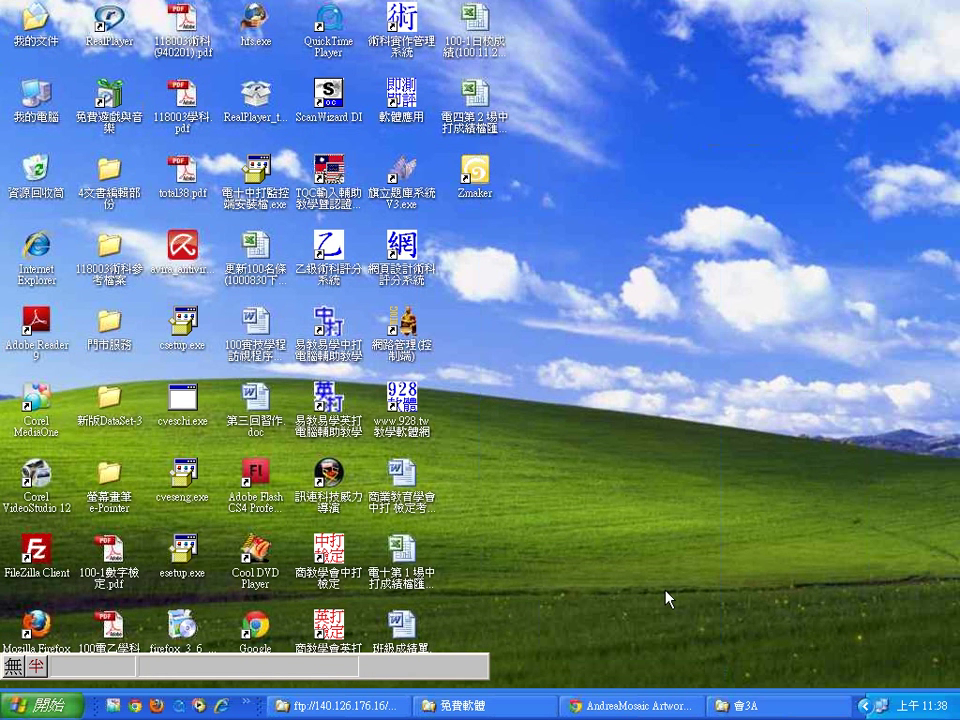
pyautogui.doubleClick(492, 184)
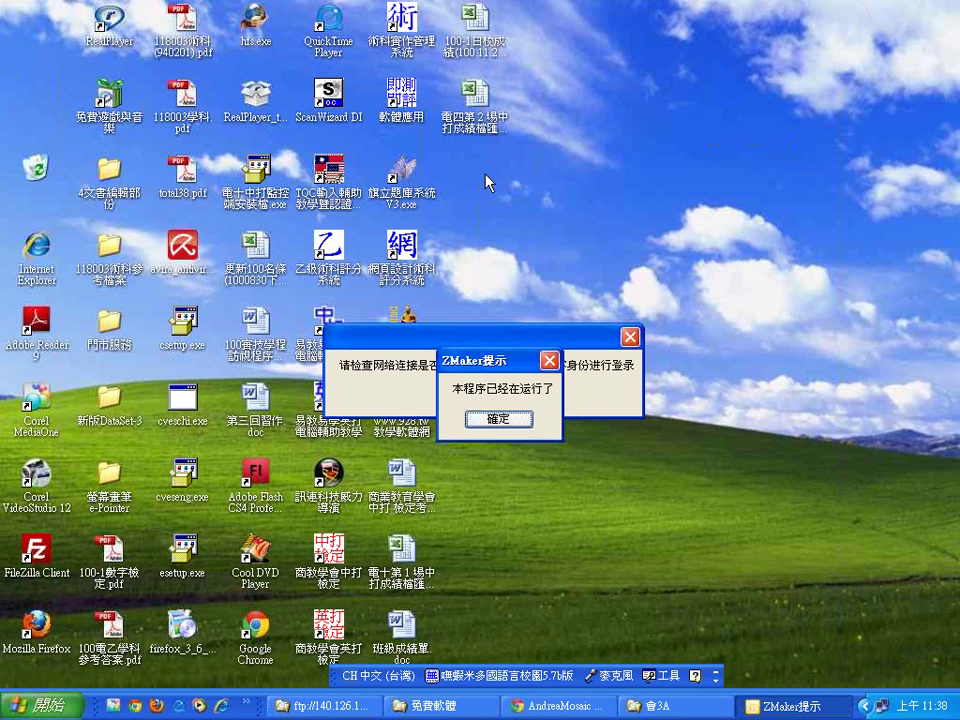
pyautogui.click(505, 419)
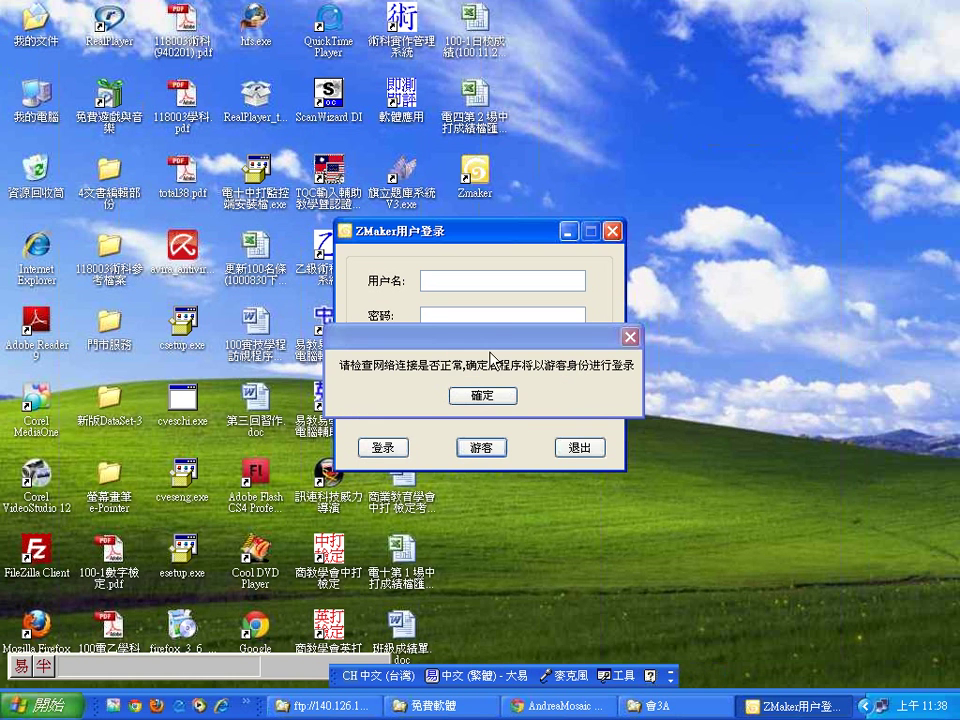
pyautogui.moveTo(490, 340); pyautogui.dragTo(581, 104)
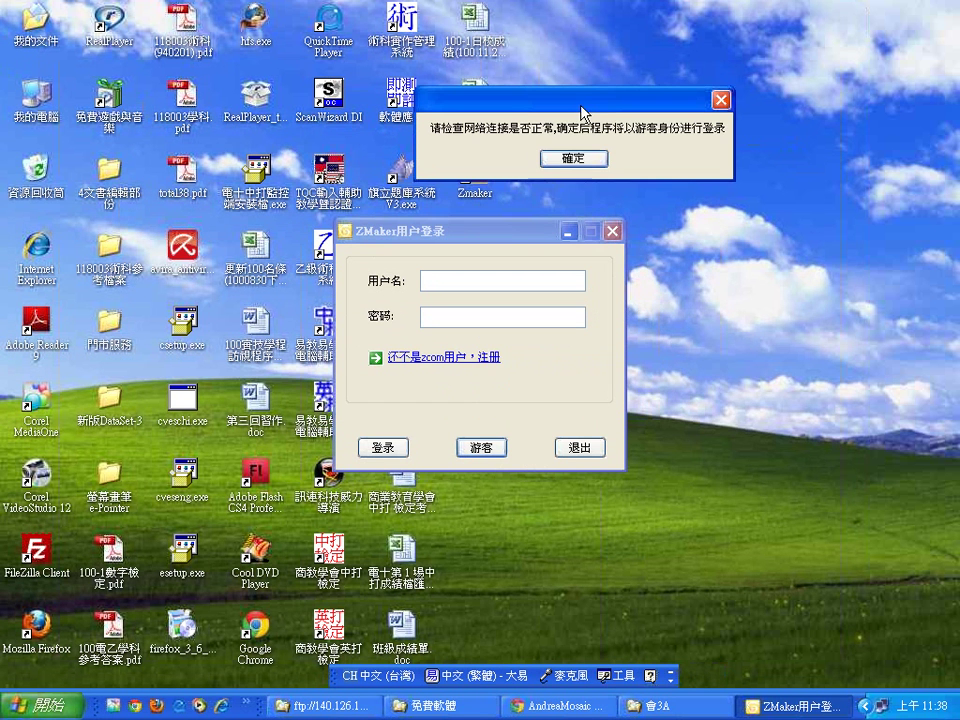
pyautogui.click(573, 159)
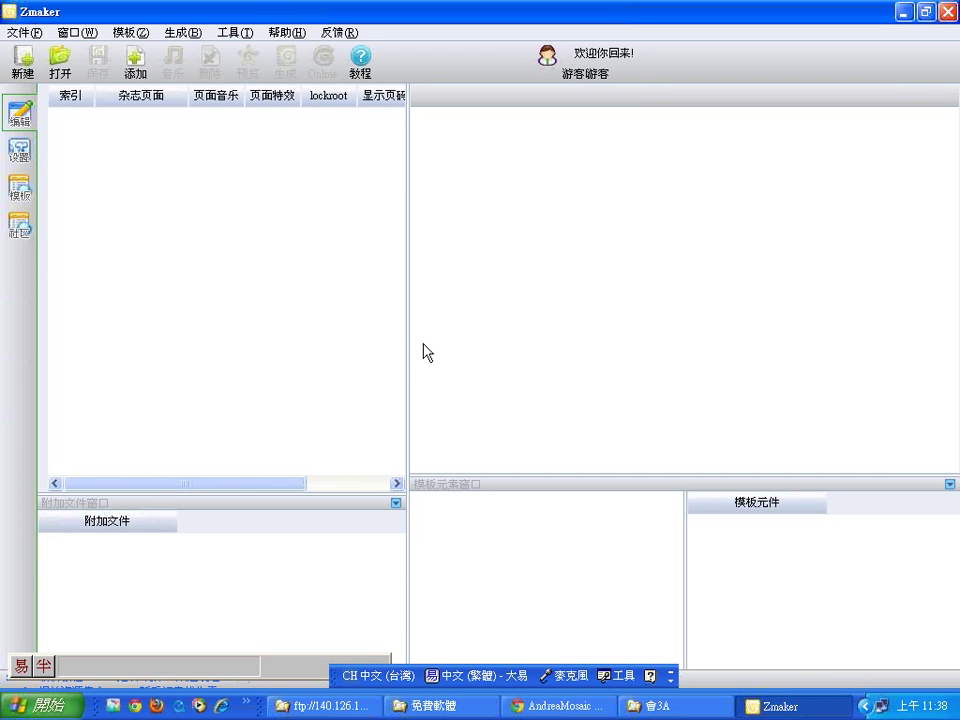
pyautogui.click(672, 668)
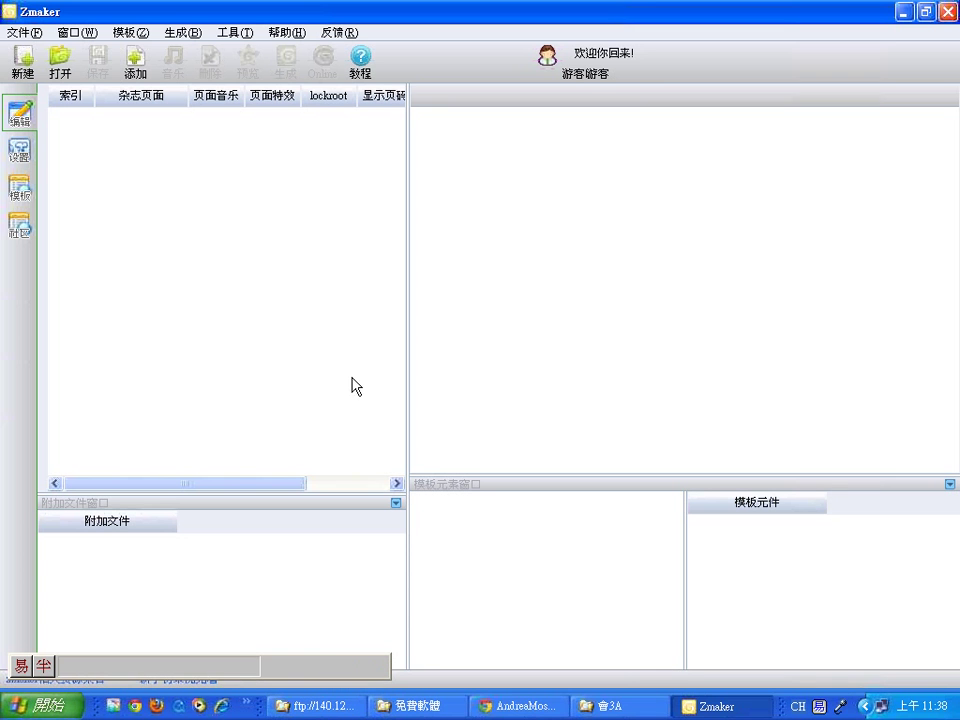
pyautogui.click(132, 62)
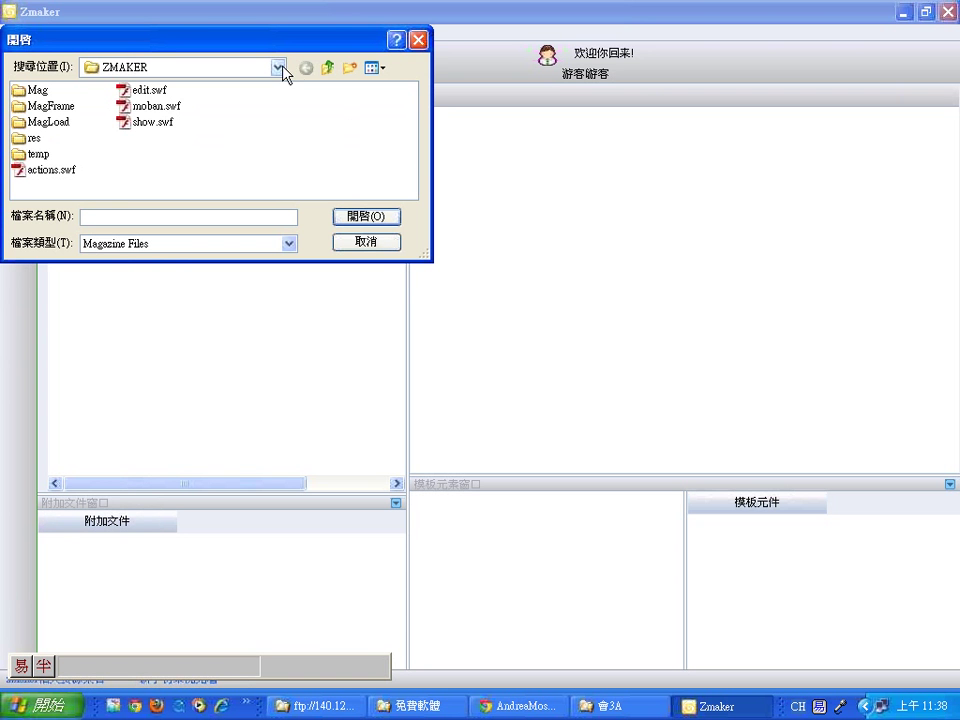
pyautogui.click(372, 243)
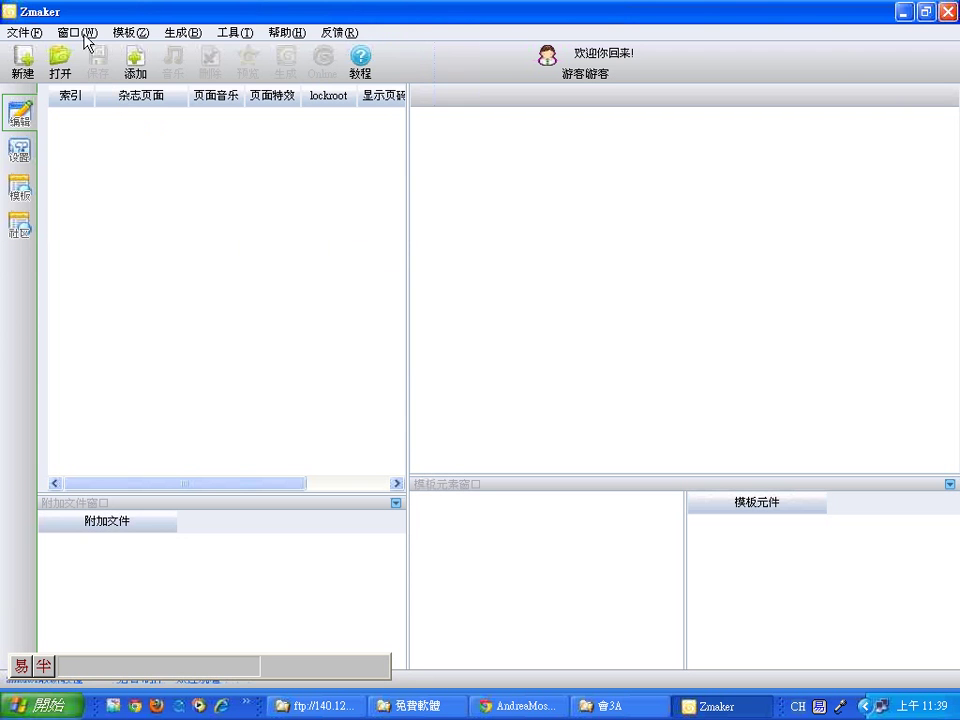
pyautogui.rightClick(116, 157)
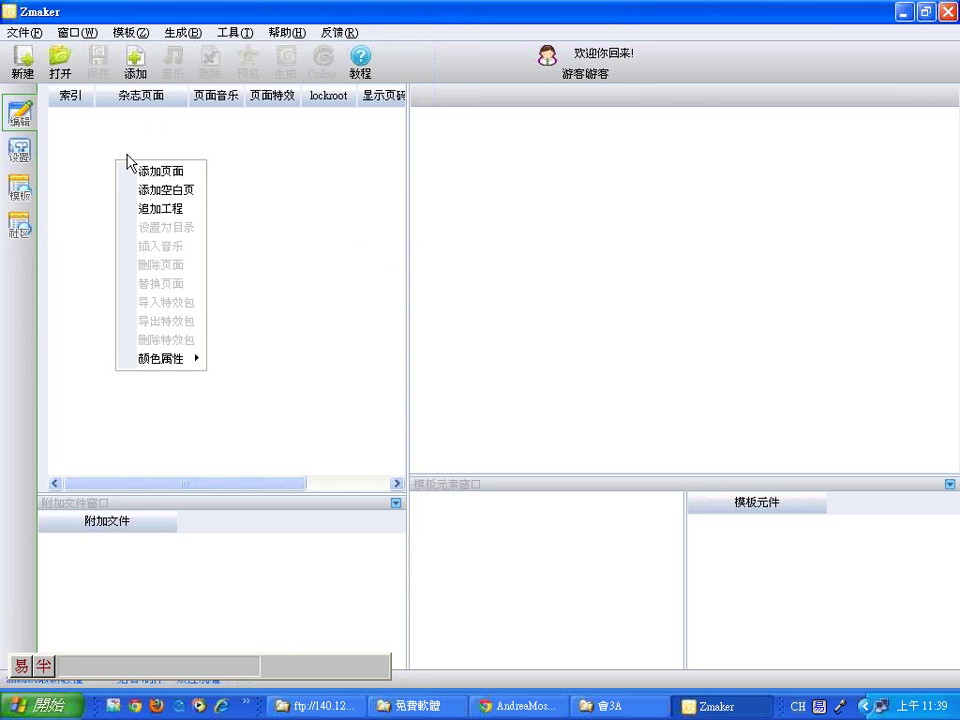
pyautogui.click(134, 170)
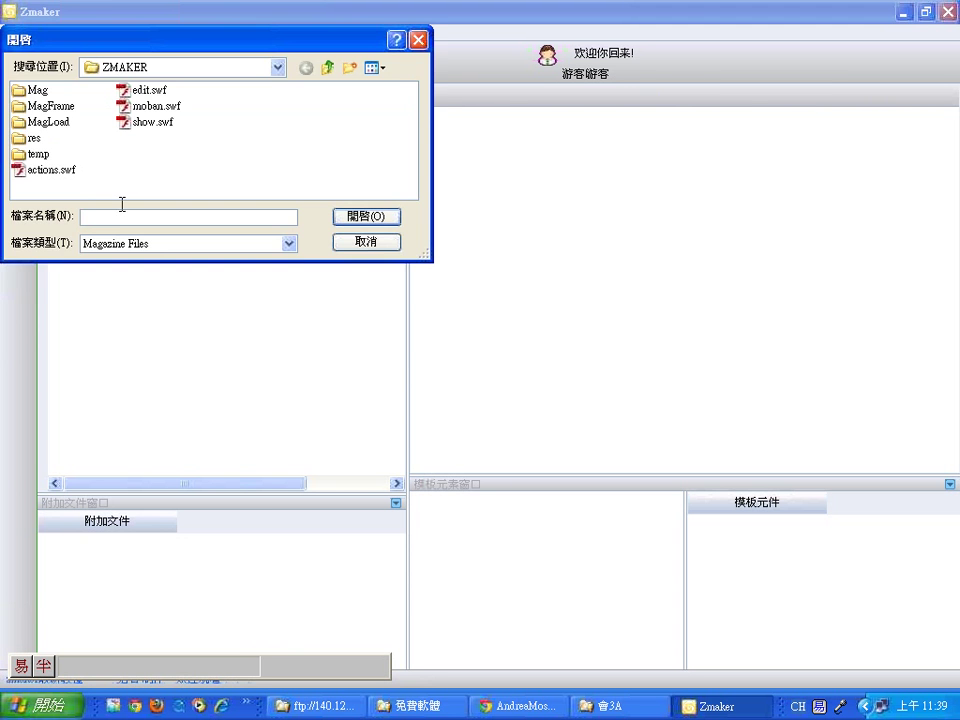
pyautogui.click(369, 244)
# Add one blank page to the magazine with the default file name.
pyautogui.rightClick(212, 216)
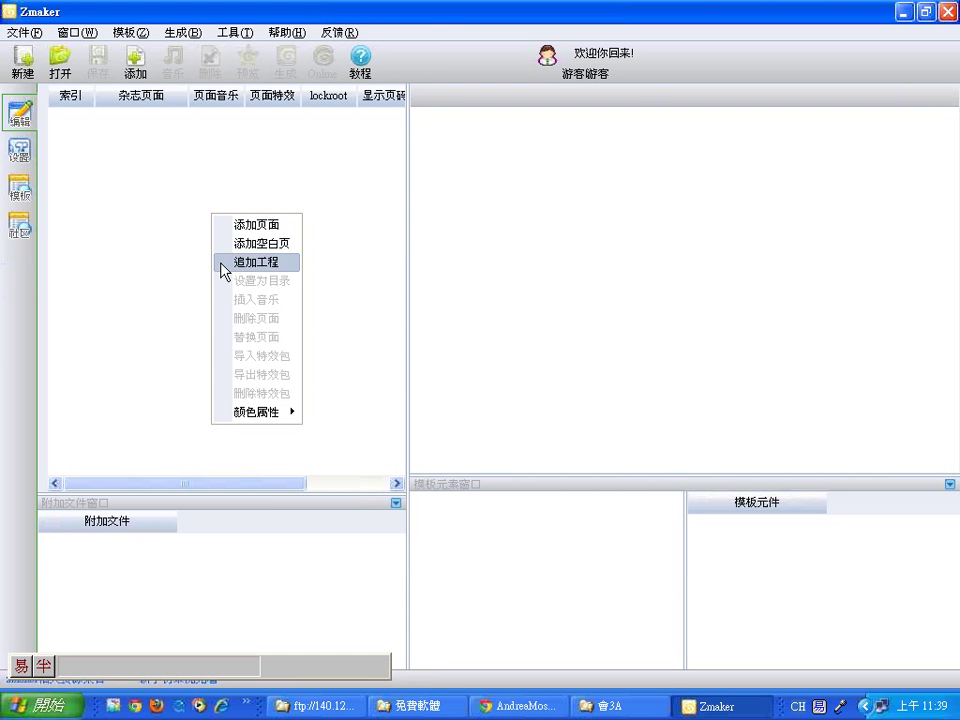
pyautogui.click(240, 245)
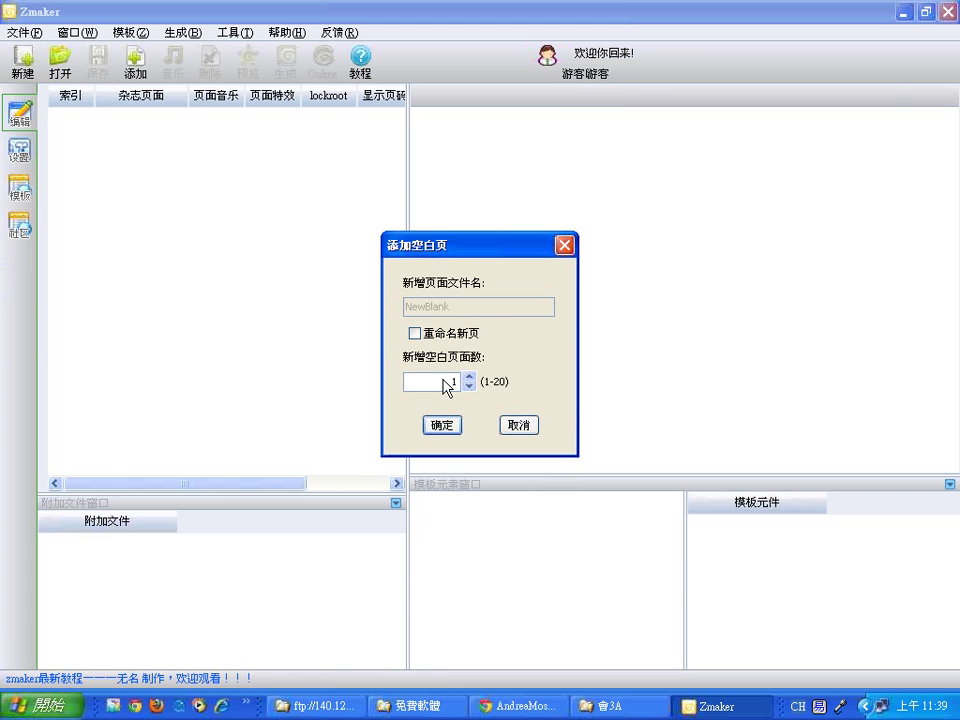
pyautogui.click(441, 427)
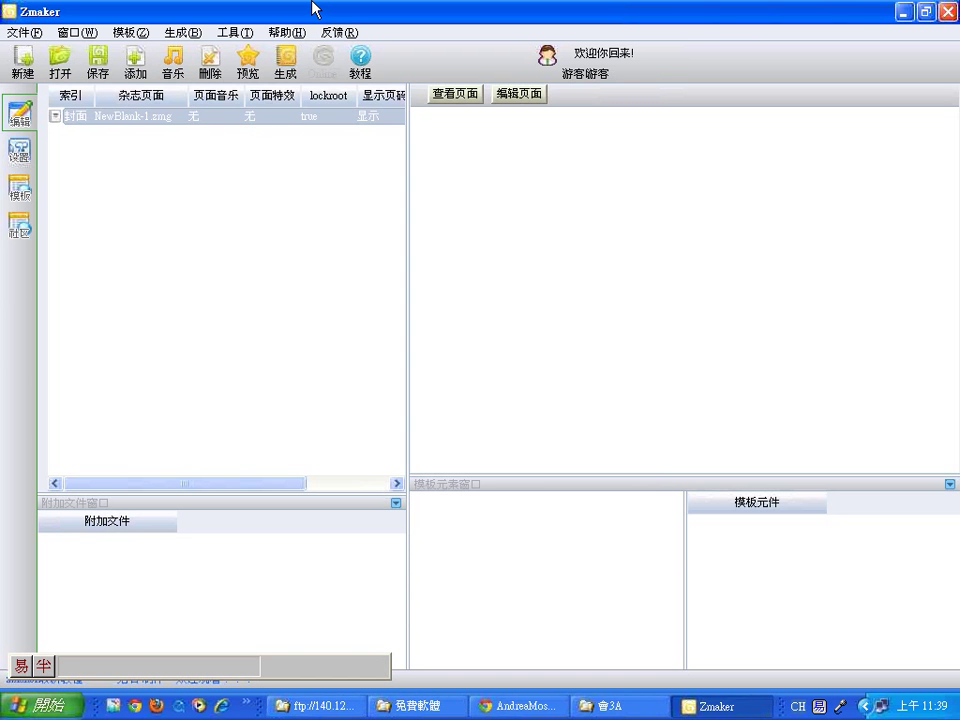
# Open the blank page for editing and insert the picture baby3.jpg from D:\會3A\PhotoCap練習圖檔\影像處理成果.
pyautogui.click(520, 95)
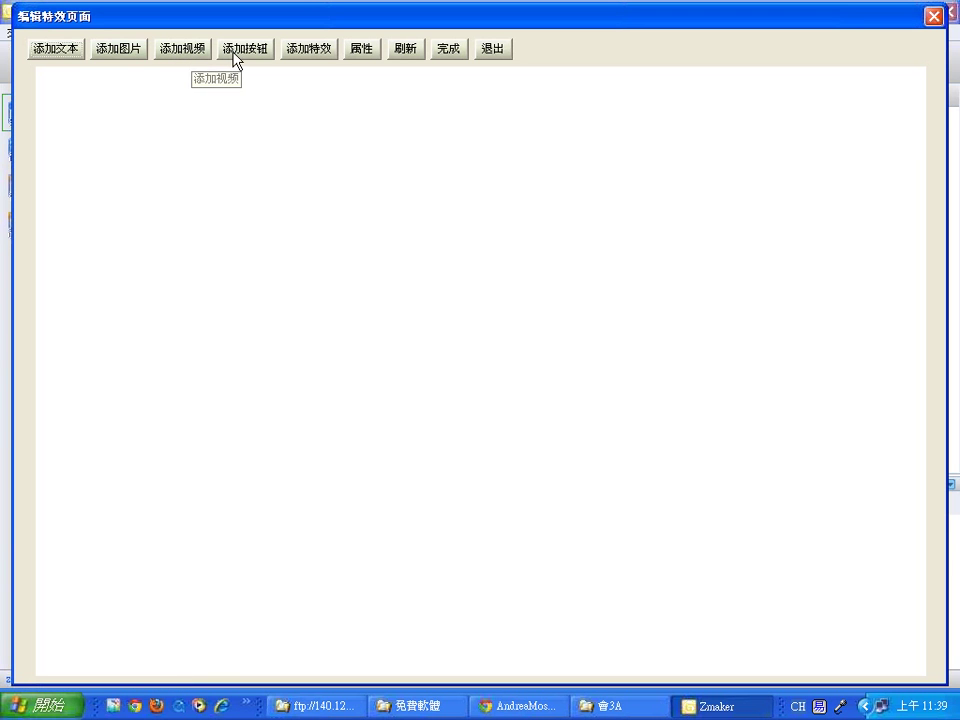
pyautogui.click(133, 49)
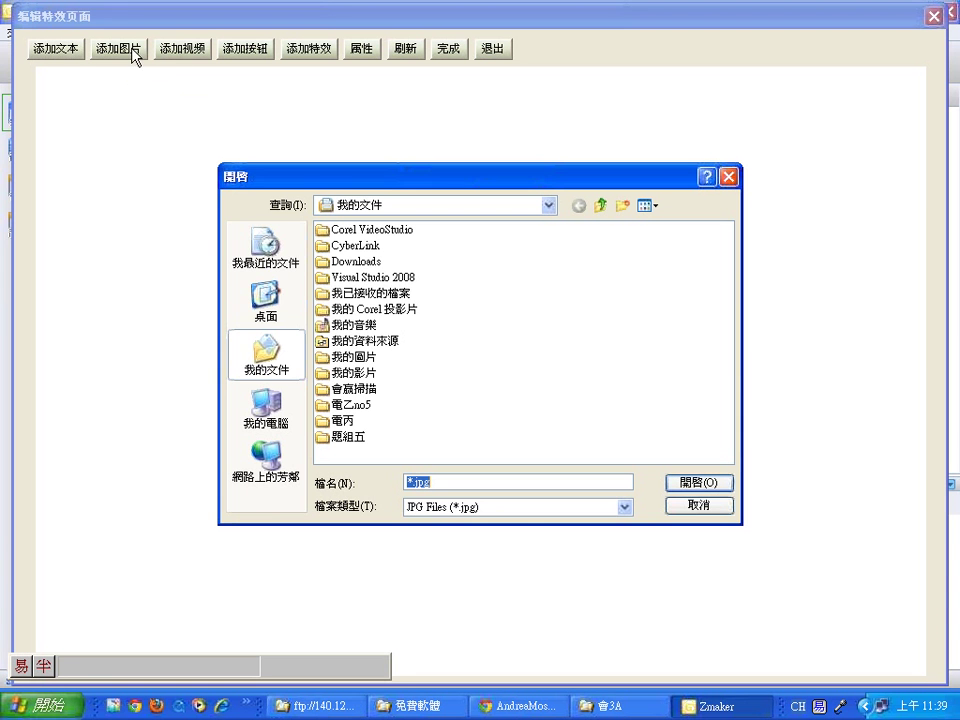
pyautogui.click(268, 300)
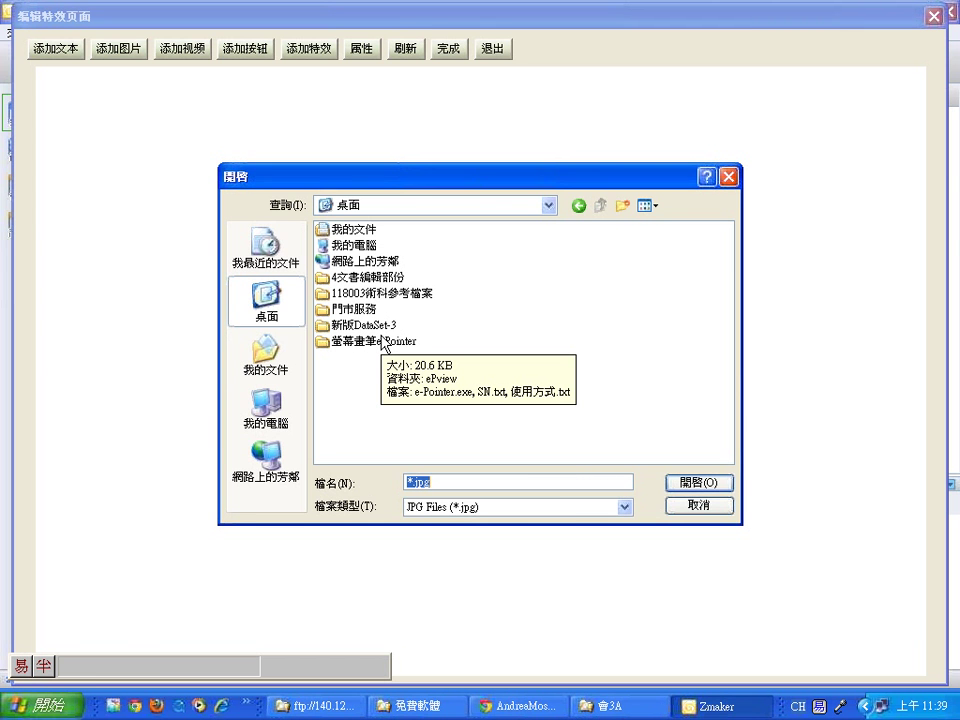
pyautogui.doubleClick(357, 246)
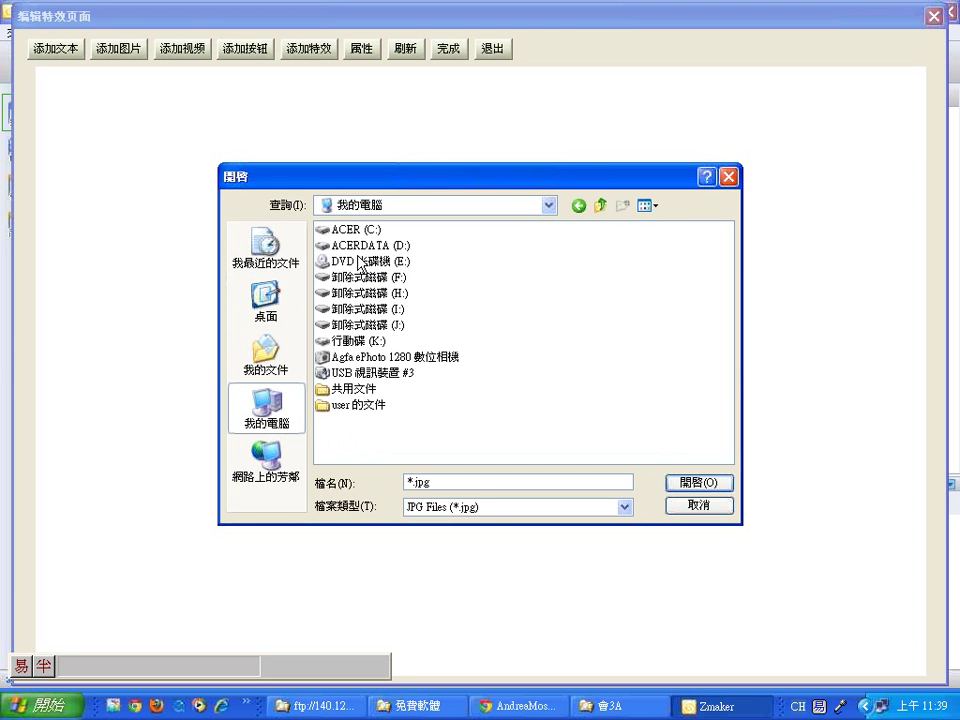
pyautogui.doubleClick(345, 246)
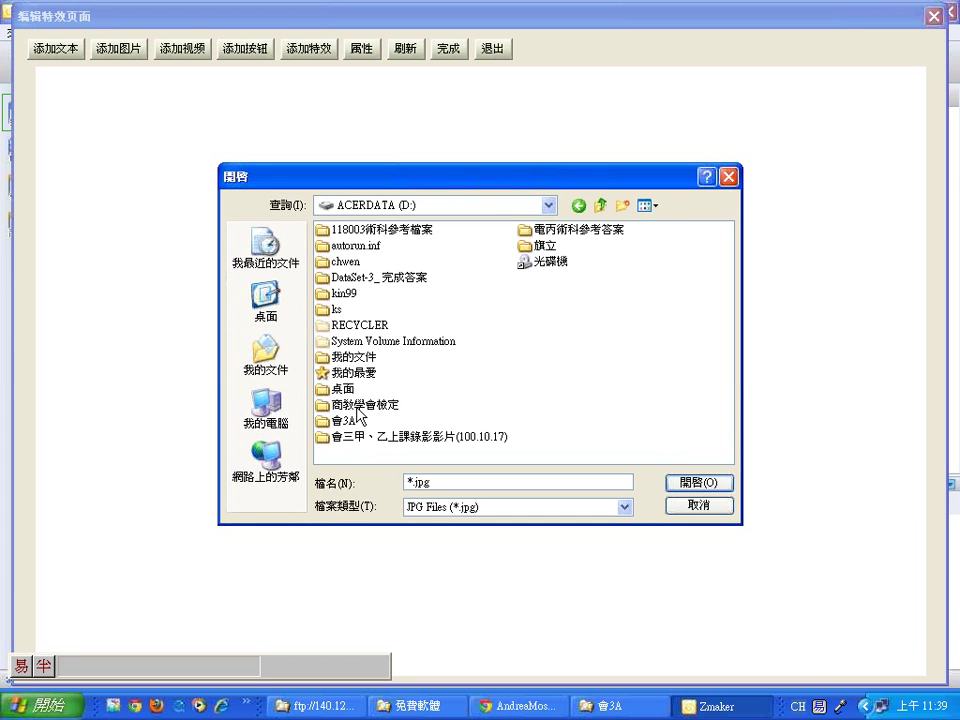
pyautogui.doubleClick(352, 419)
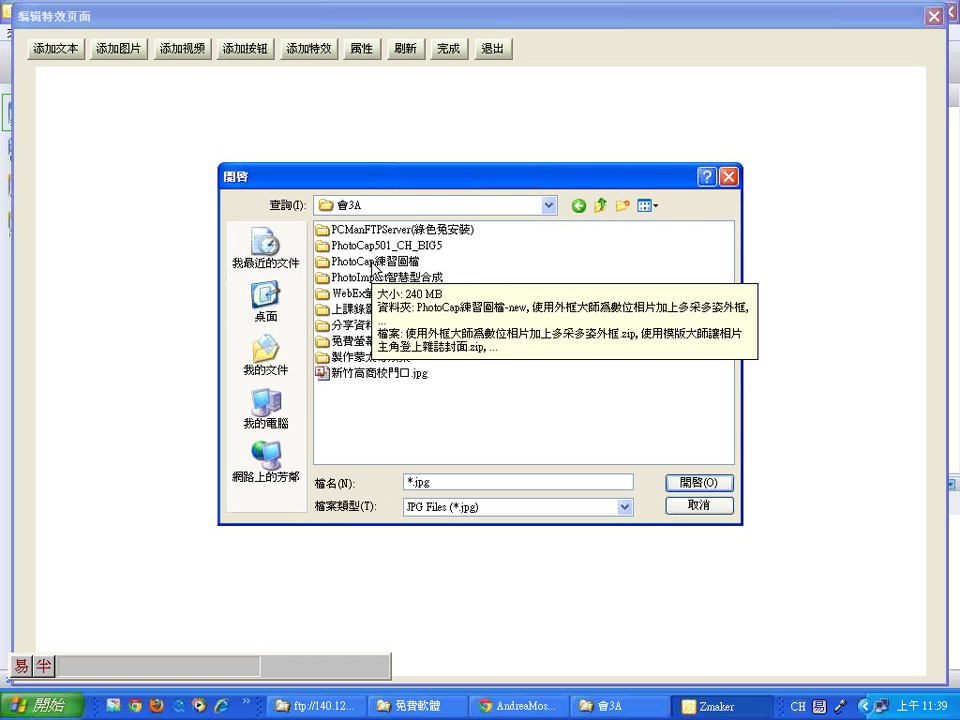
pyautogui.click(372, 262)
pyautogui.doubleClick(372, 266)
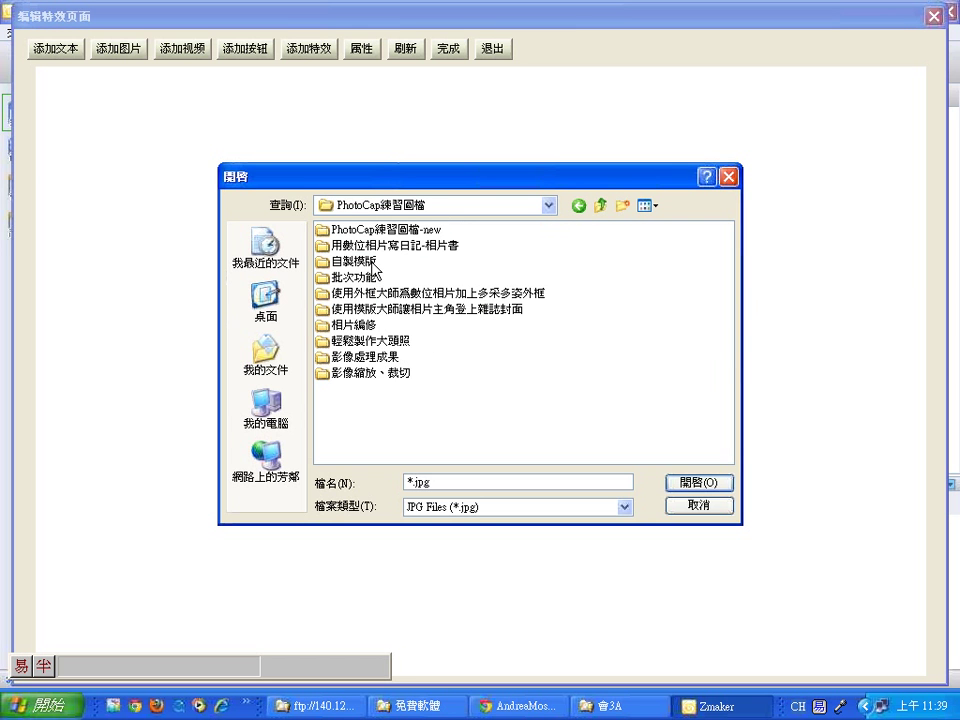
pyautogui.doubleClick(392, 358)
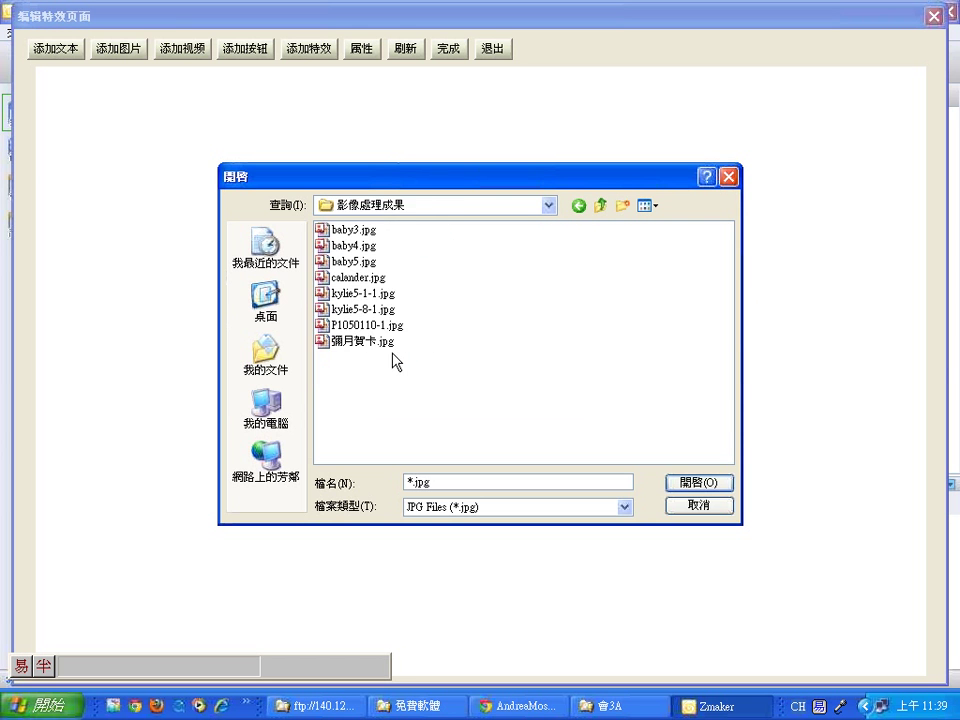
pyautogui.click(352, 229)
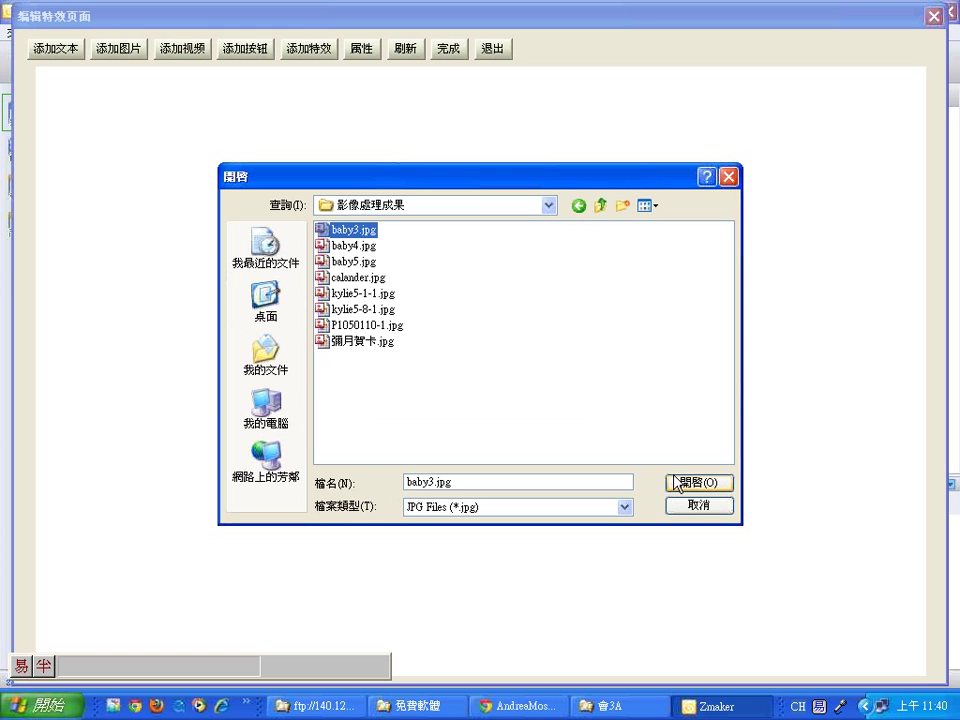
pyautogui.click(673, 483)
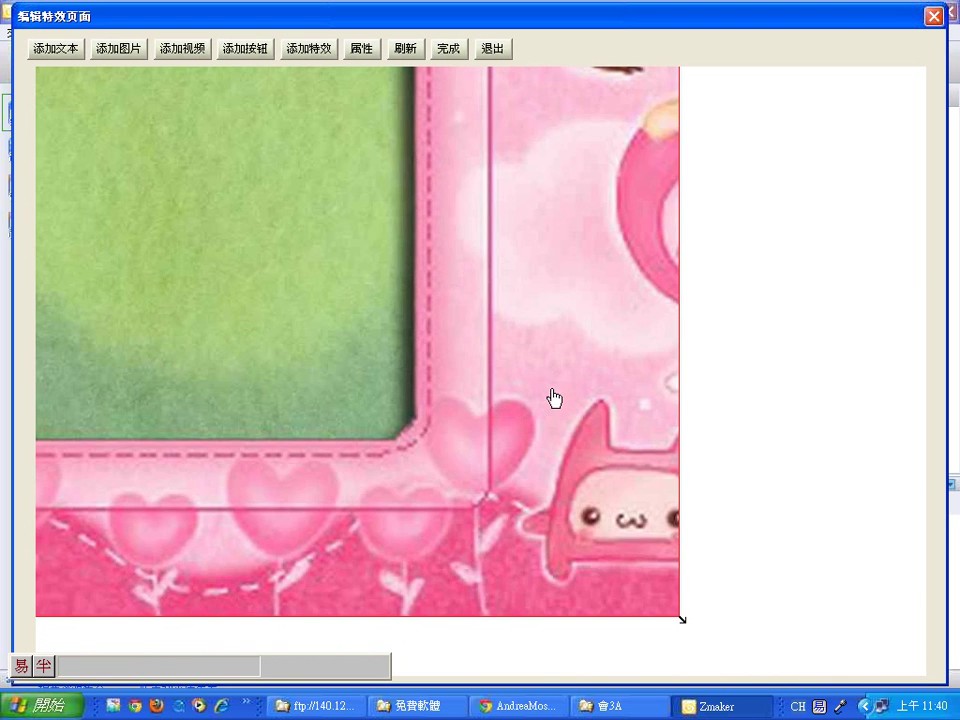
# Shrink the baby picture to about half the page width, move it to the page's upper right, and finish the page edit.
pyautogui.moveTo(687, 632); pyautogui.dragTo(376, 407)
pyautogui.moveTo(348, 242); pyautogui.dragTo(770, 253)
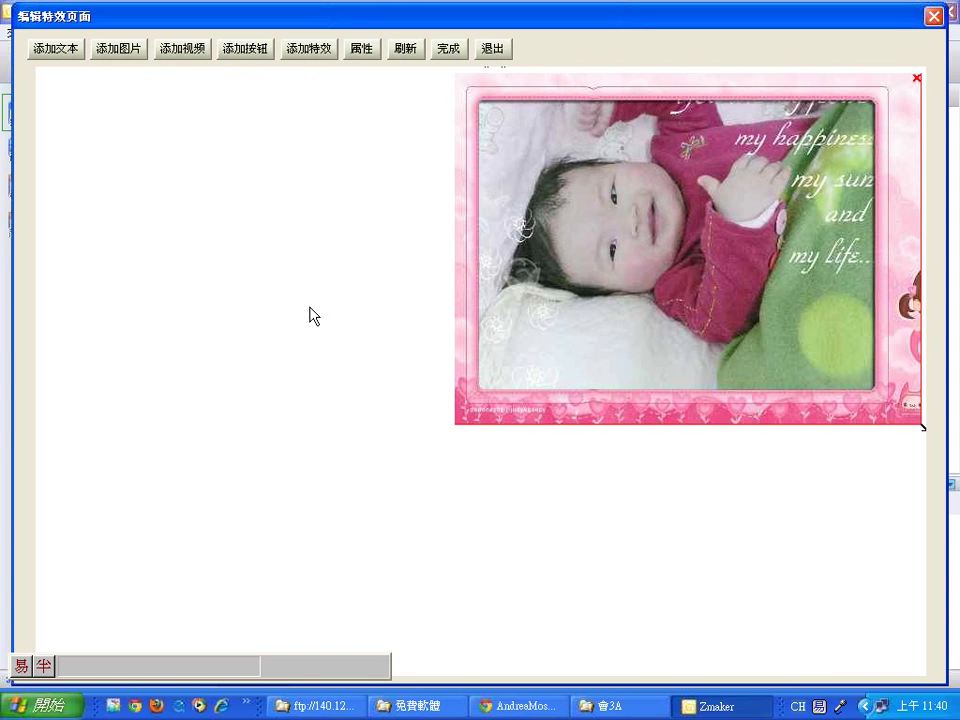
pyautogui.click(450, 50)
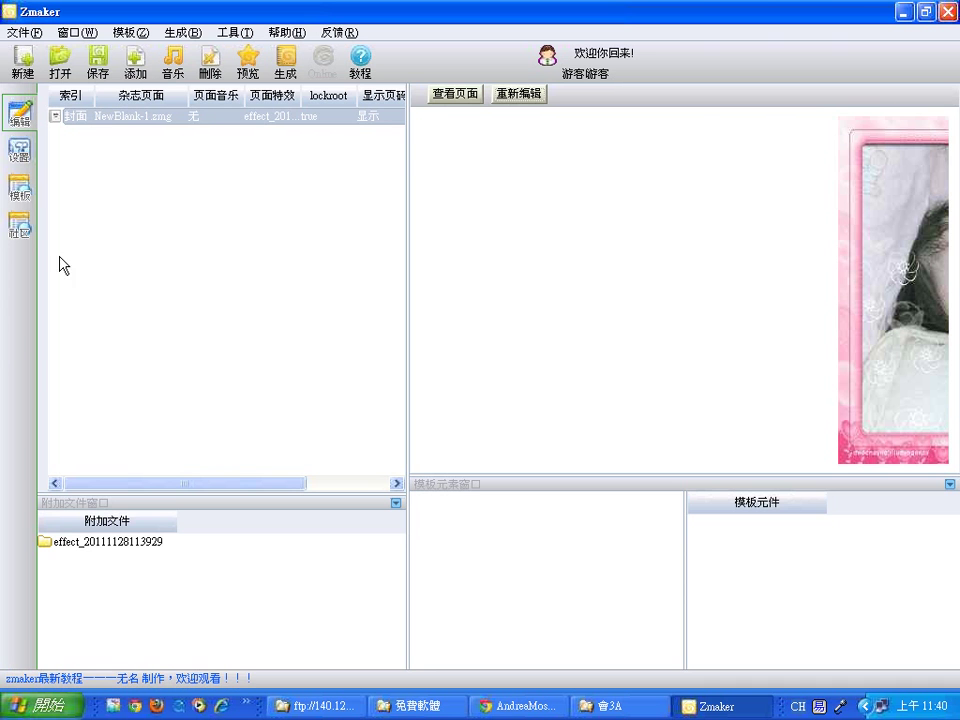
# Review the magazine's general settings for window and page size, and its advanced settings for cover position and page turning.
pyautogui.click(19, 152)
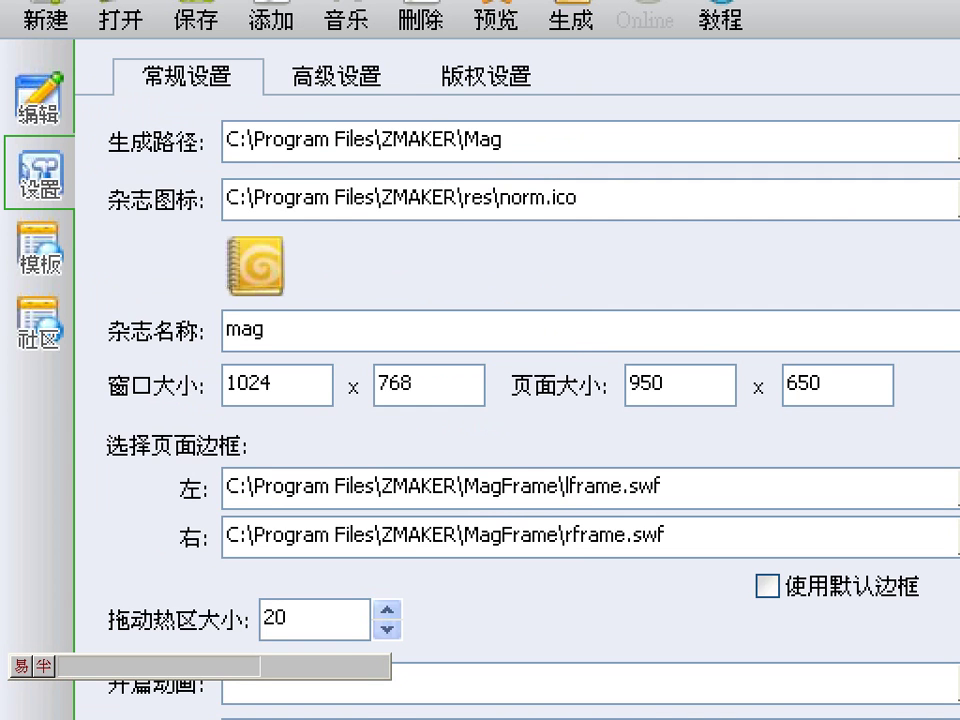
pyautogui.moveTo(212, 406); pyautogui.dragTo(472, 407)
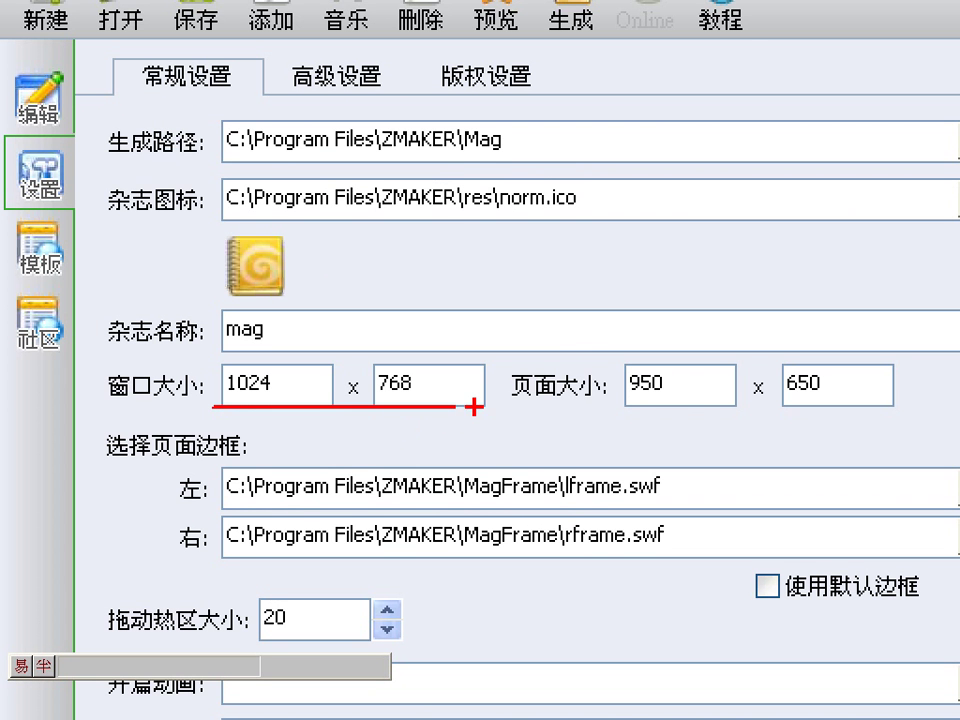
pyautogui.moveTo(598, 407); pyautogui.dragTo(851, 407)
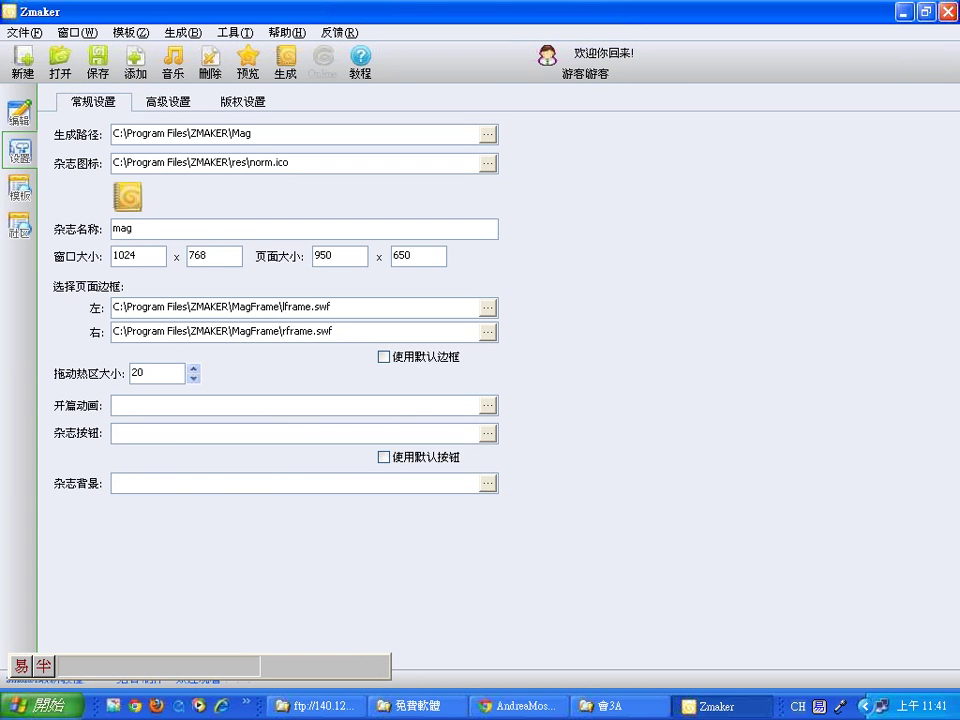
pyautogui.click(168, 102)
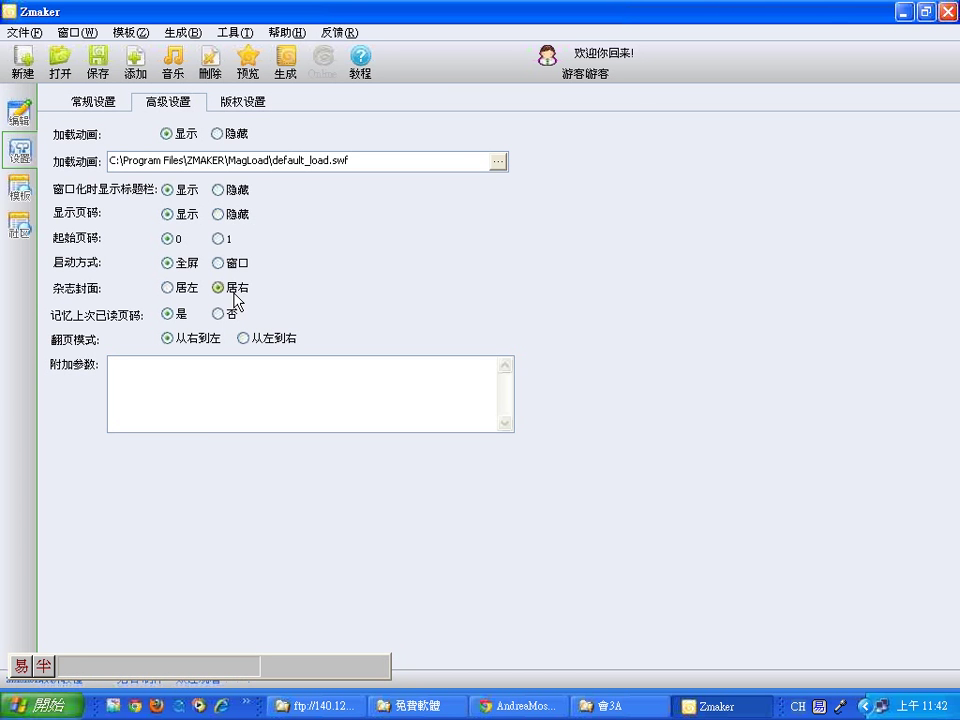
pyautogui.click(72, 105)
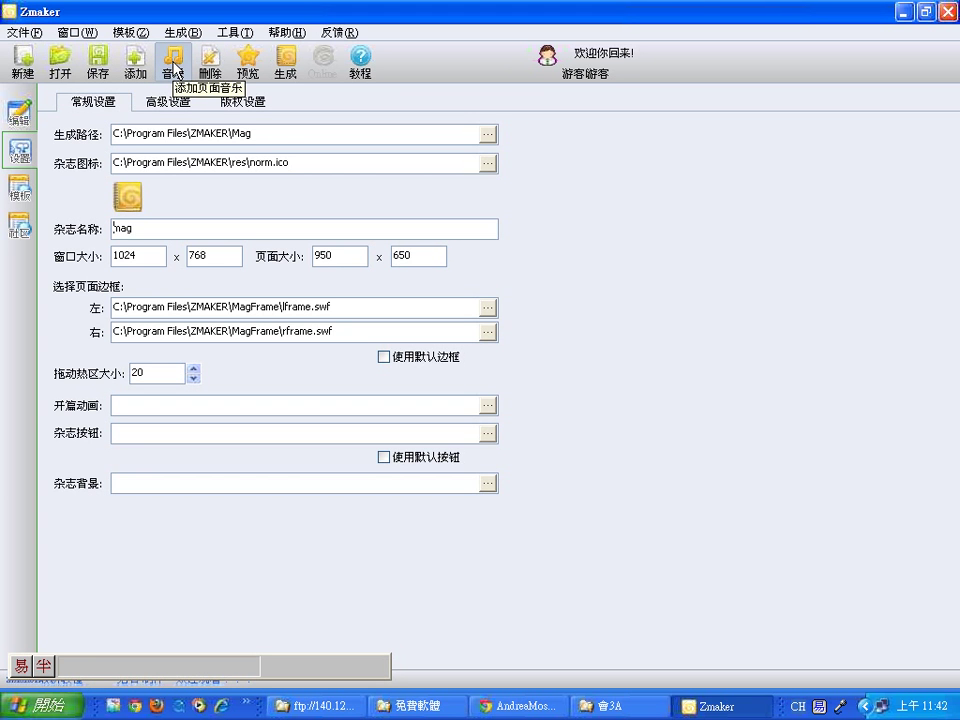
# Preview the magazine with its baby picture cover page and exit the preview.
pyautogui.click(250, 68)
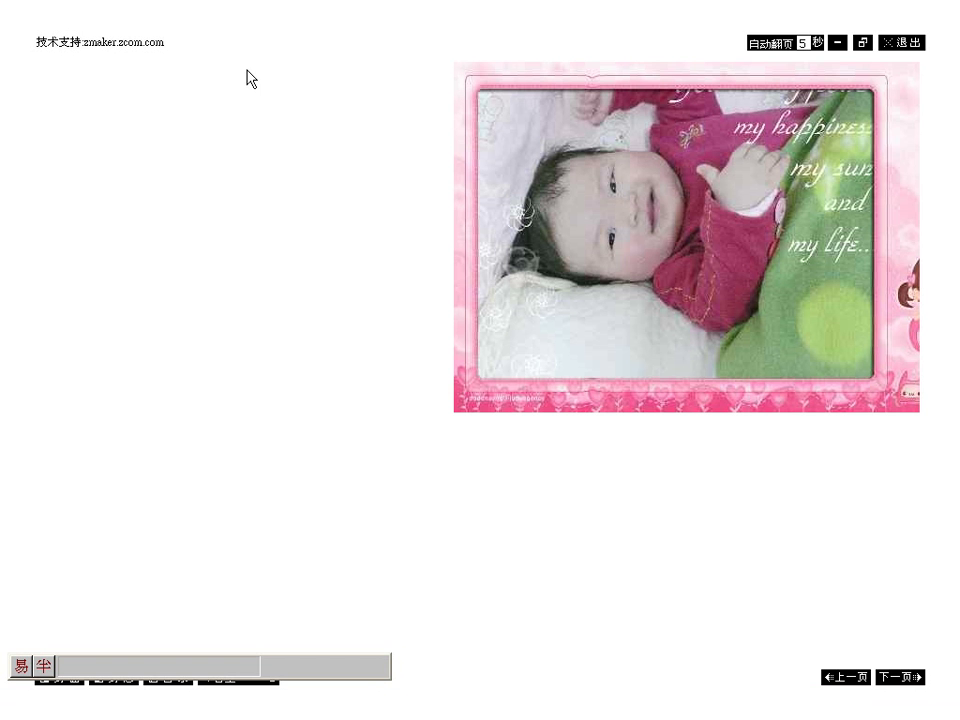
pyautogui.click(909, 42)
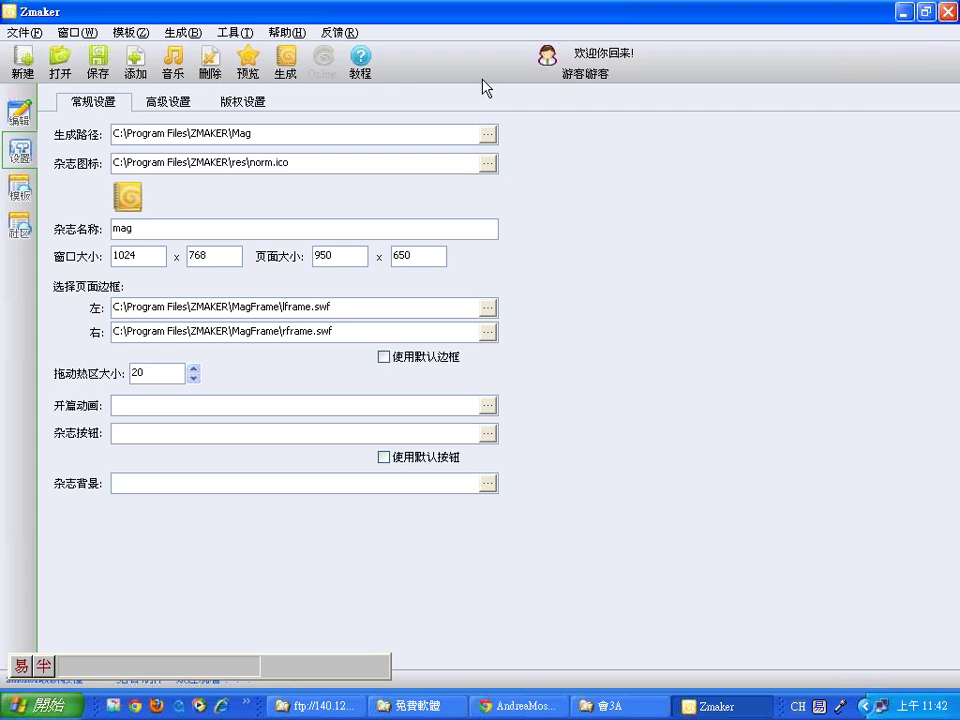
# Return to the magazine's page list and add 彌月賀卡.jpg from the 影像處理成果 folder as a page.
pyautogui.click(18, 118)
pyautogui.rightClick(148, 180)
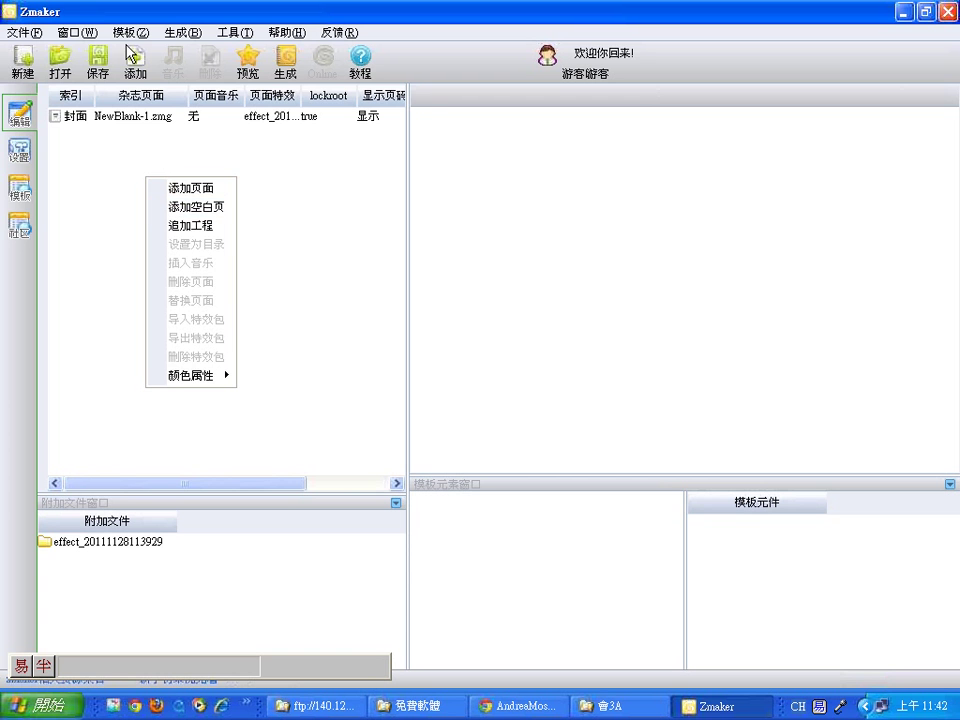
pyautogui.click(184, 190)
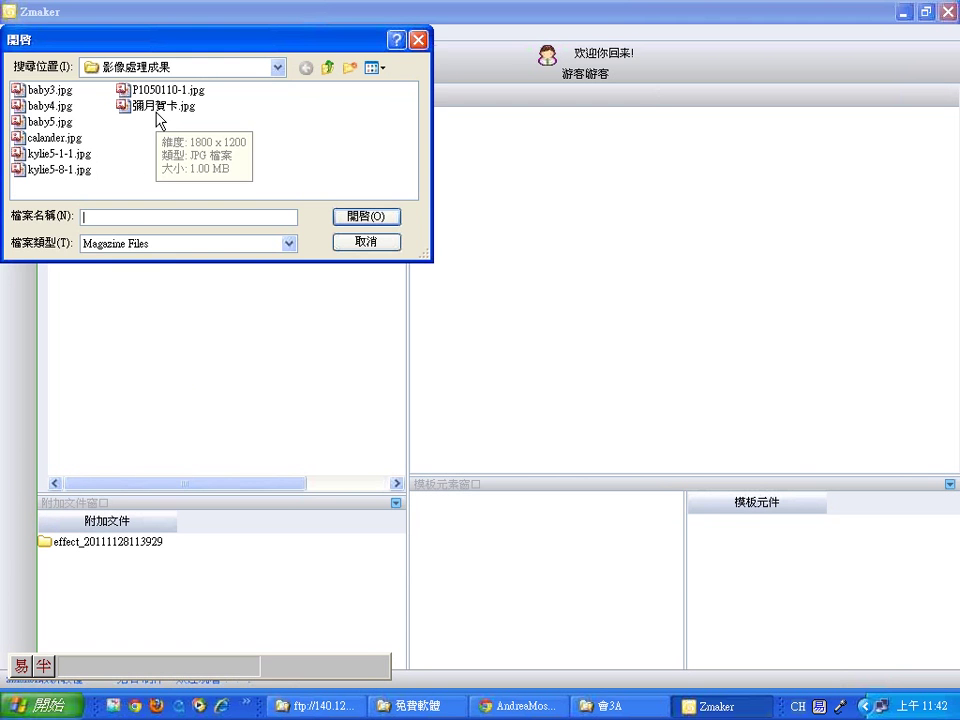
pyautogui.click(159, 108)
pyautogui.click(356, 220)
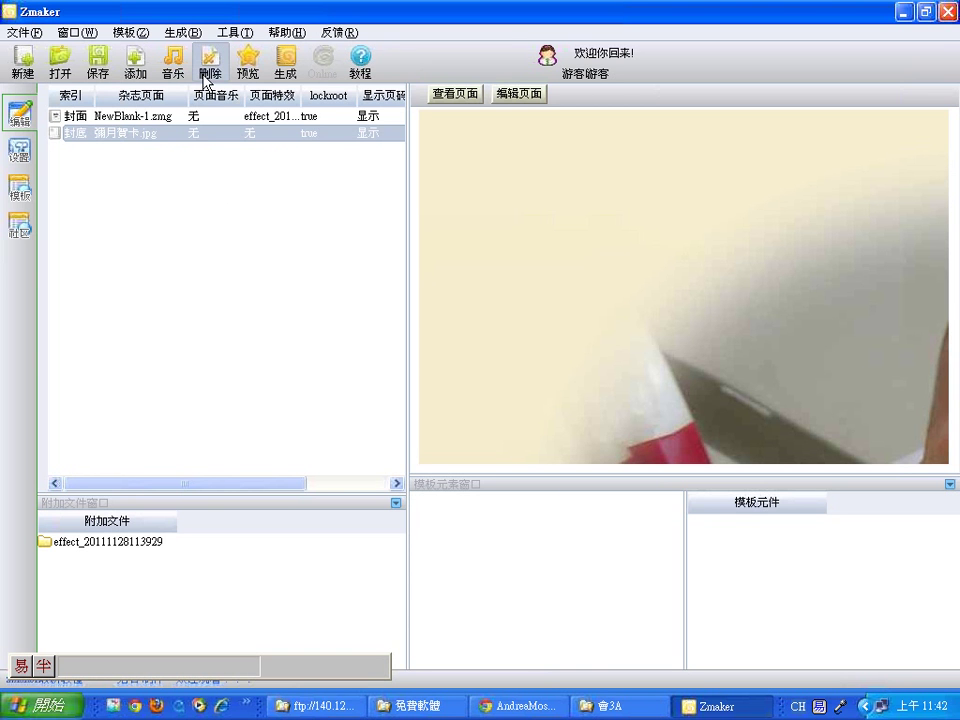
# Add the picture kylie5-8-1.jpg as another magazine page after 彌月賀卡.jpg.
pyautogui.click(214, 212)
pyautogui.rightClick(215, 206)
pyautogui.click(250, 228)
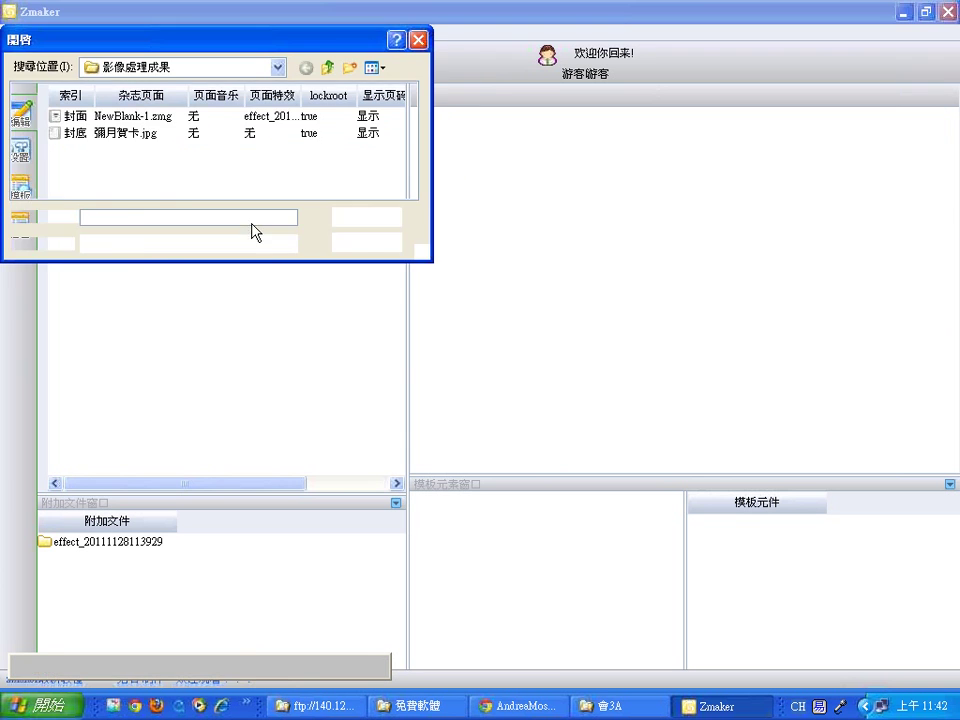
pyautogui.click(85, 172)
pyautogui.doubleClick(85, 172)
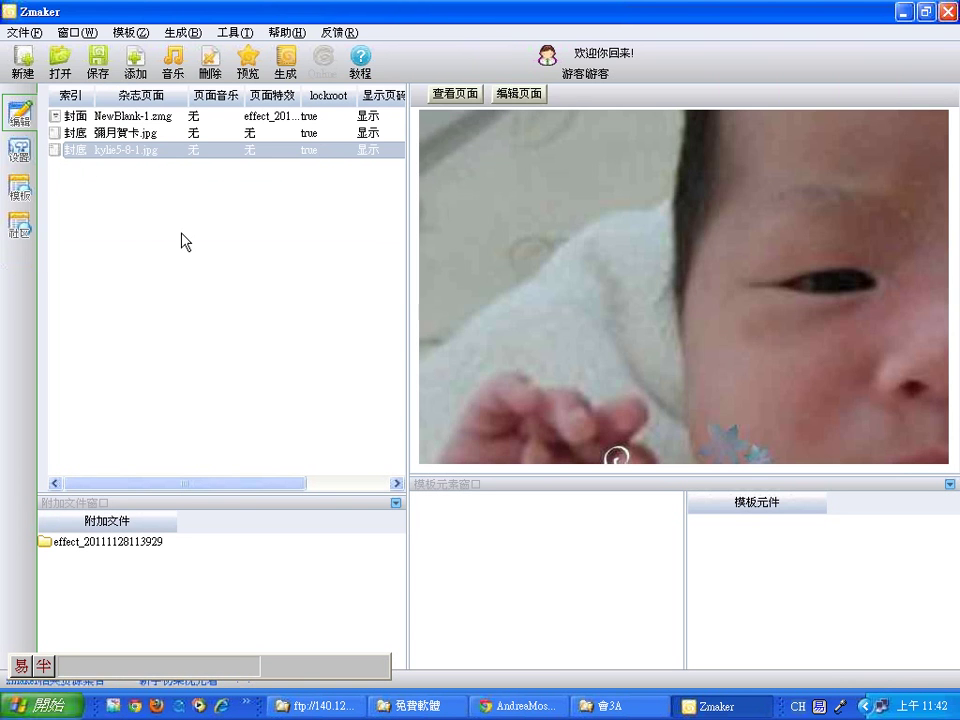
# Add the picture baby5.jpg as the last page of the magazine.
pyautogui.rightClick(182, 236)
pyautogui.click(234, 263)
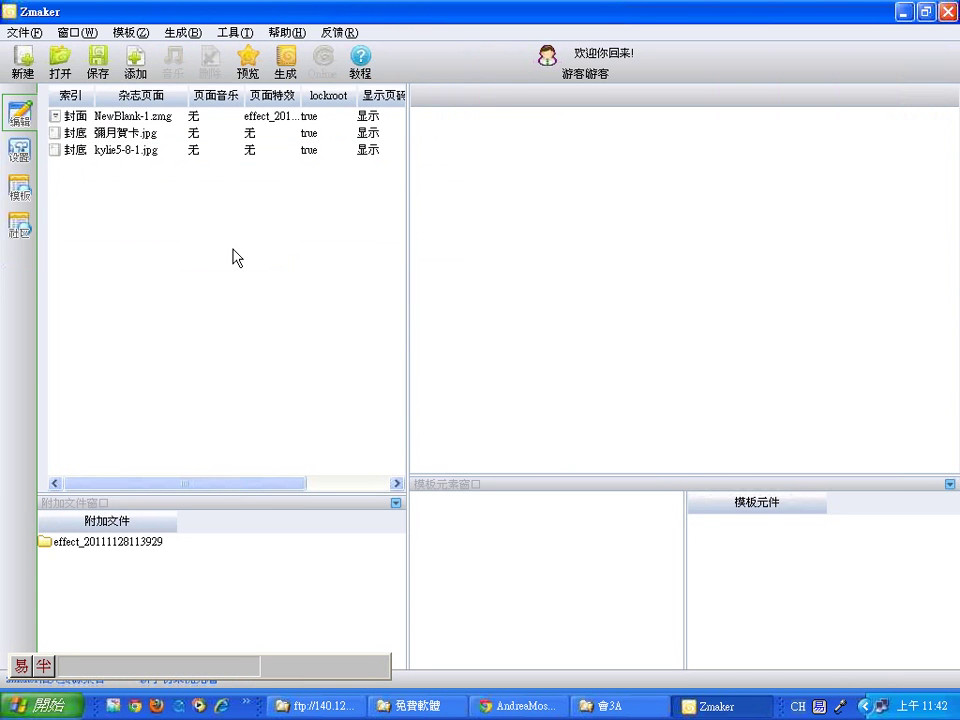
pyautogui.click(50, 122)
pyautogui.doubleClick(50, 122)
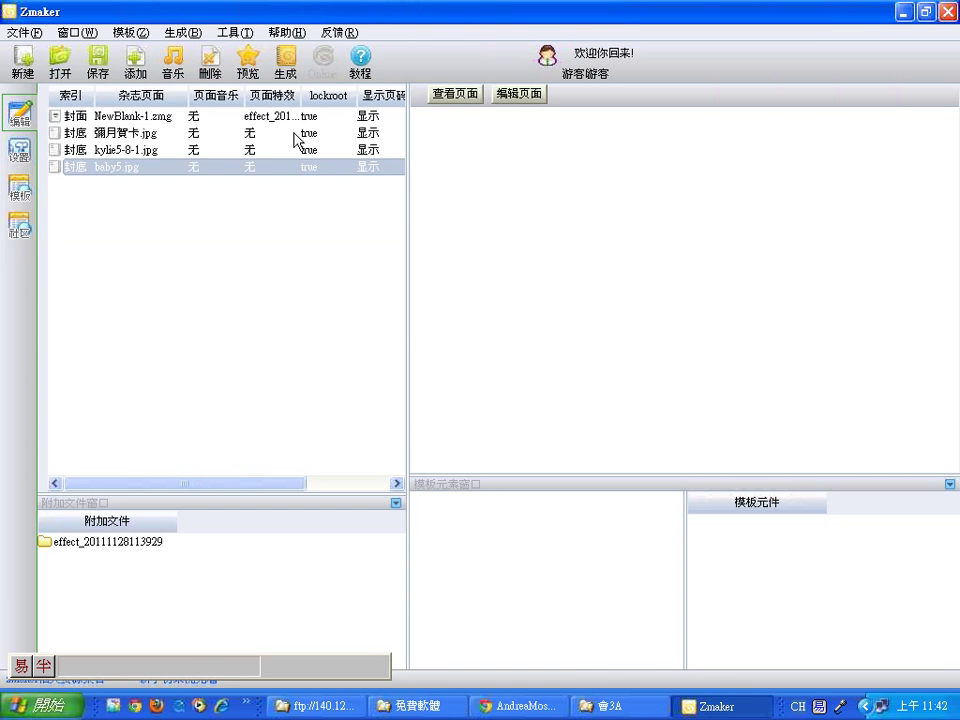
# Preview the magazine with the three added picture pages.
pyautogui.click(250, 68)
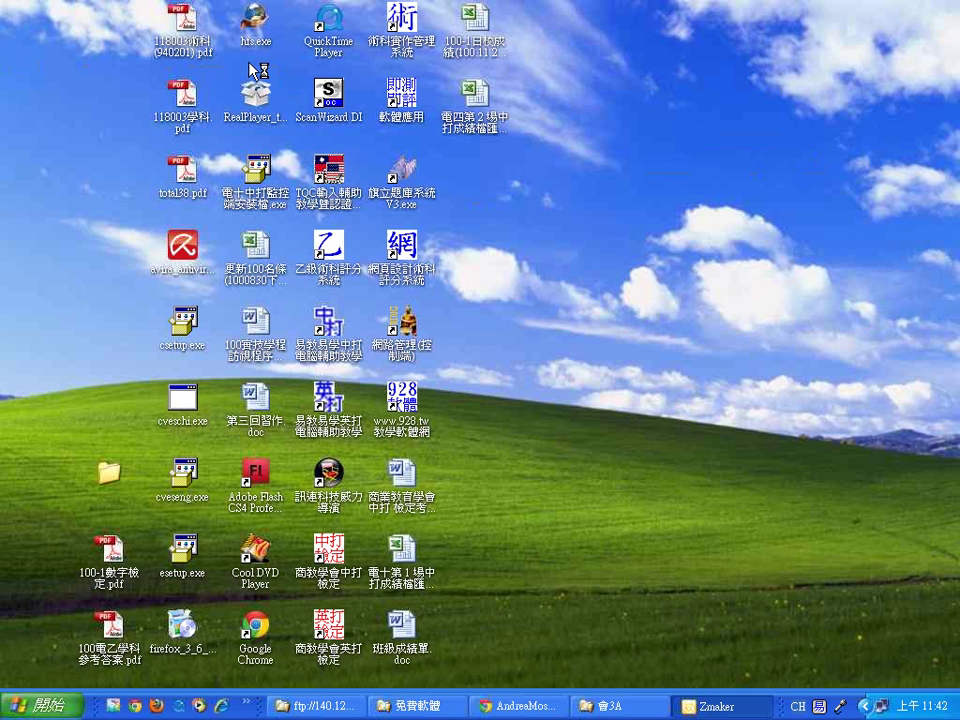